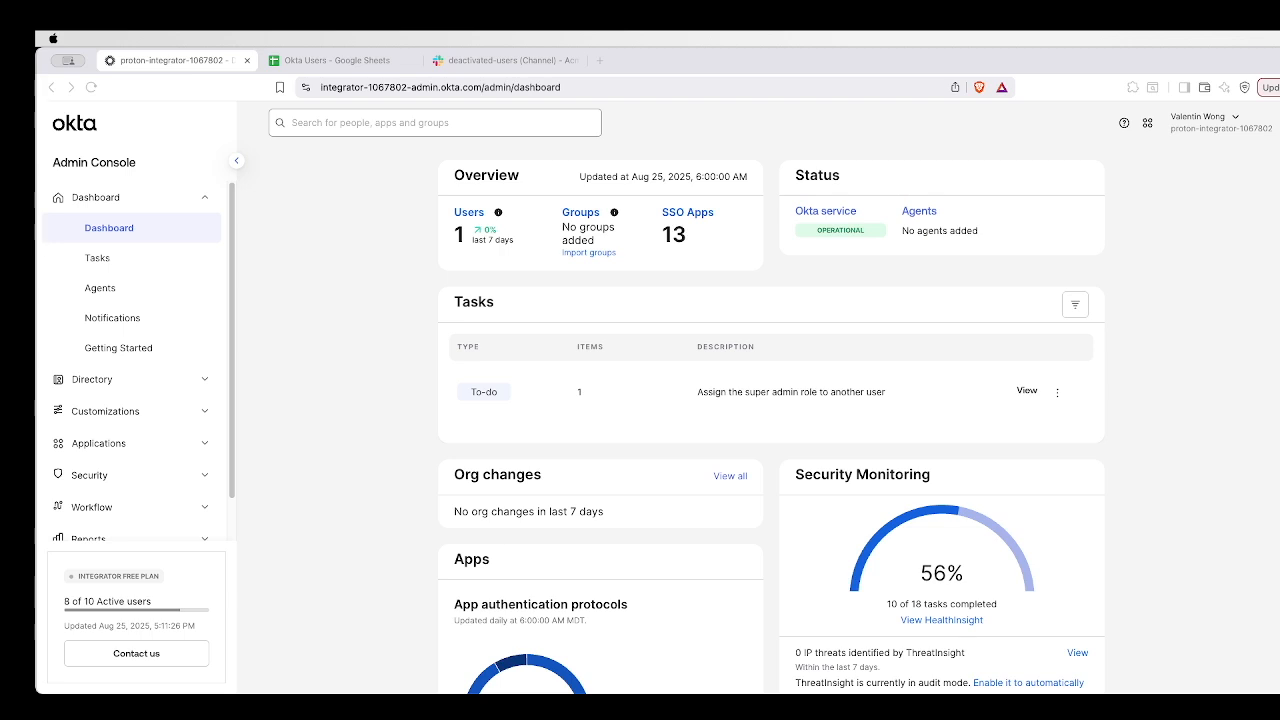
# - Open the Workflows console from the Okta Admin Console and start a new connection on its Connections page
pyautogui.scroll(-1, 196, 446)
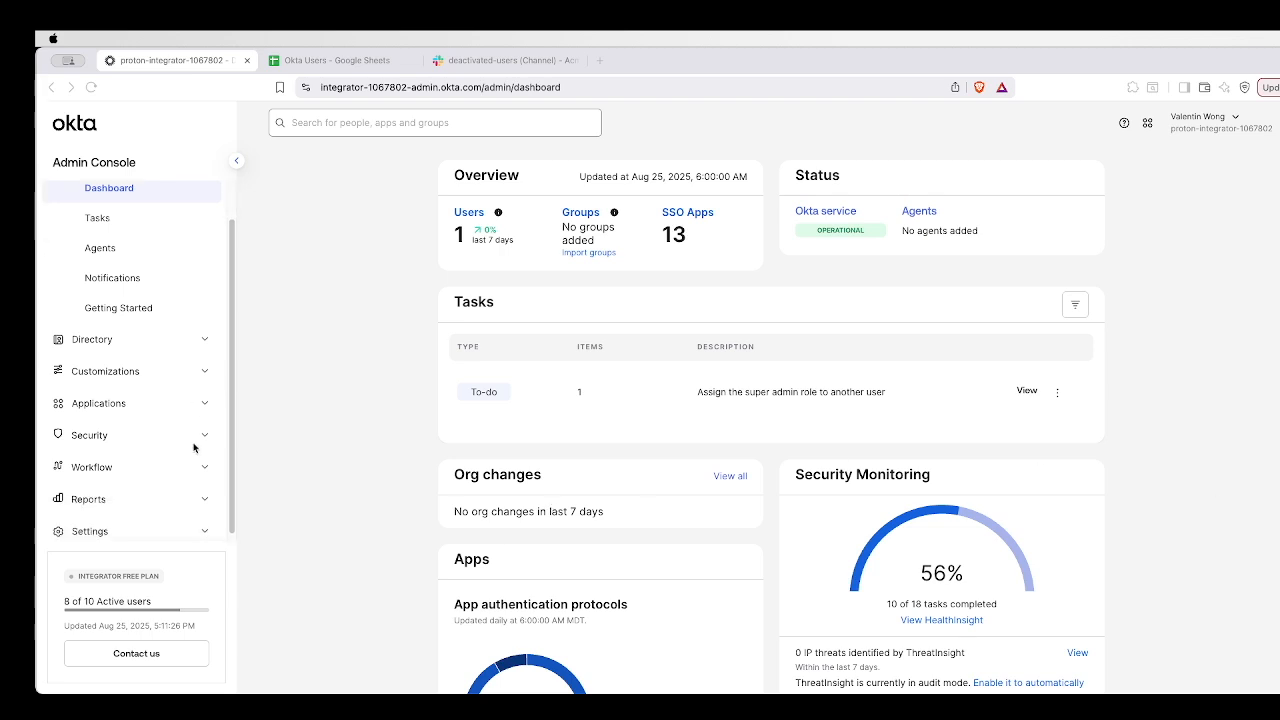
pyautogui.click(110, 461)
pyautogui.scroll(-4, 140, 490)
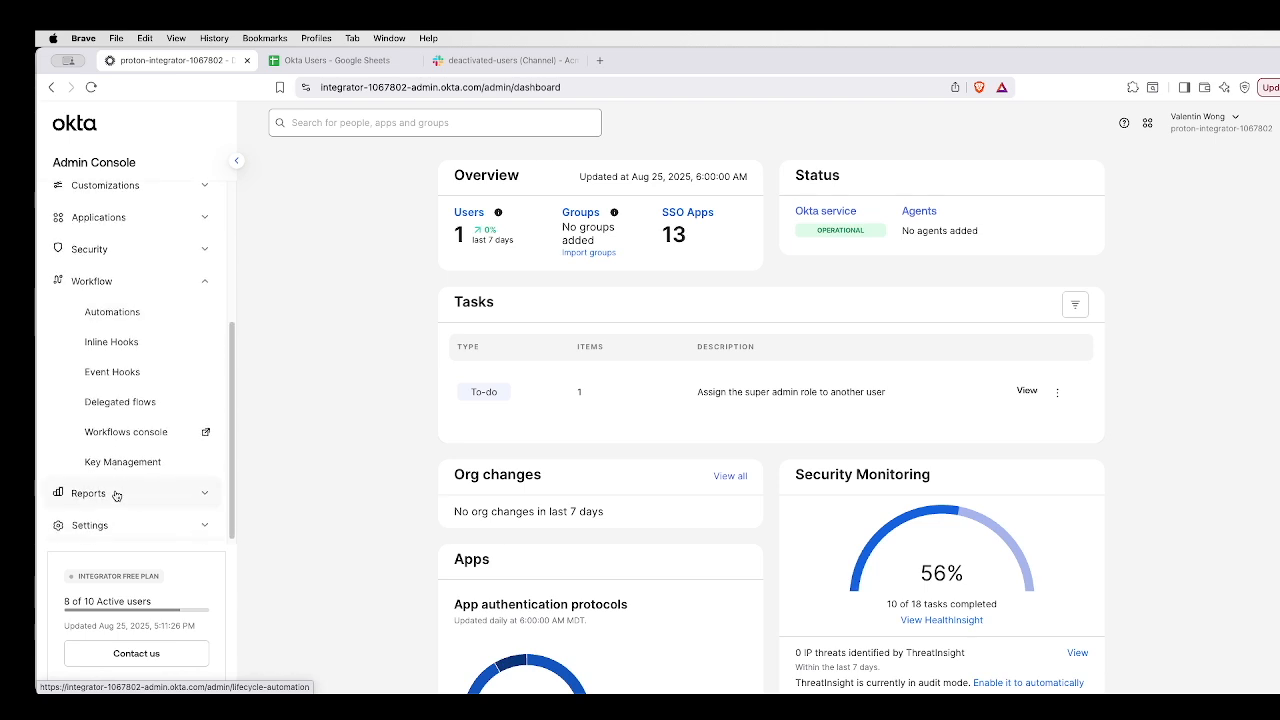
pyautogui.click(130, 431)
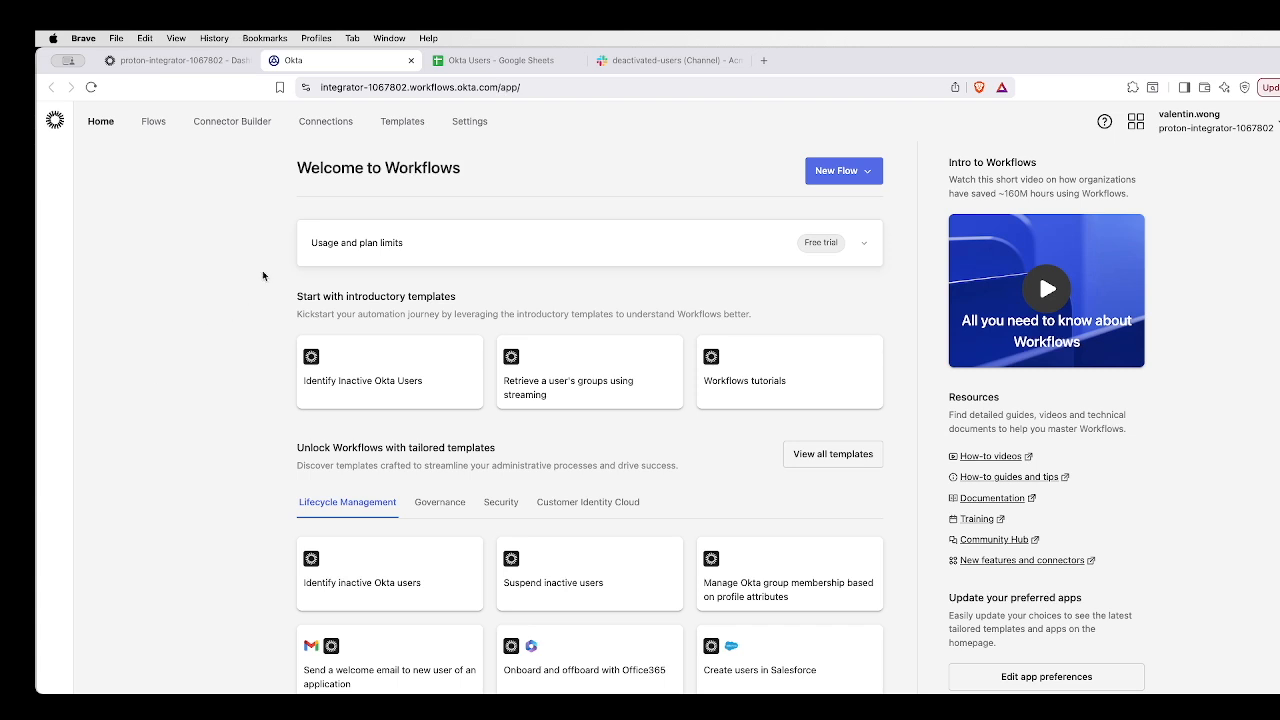
pyautogui.click(328, 122)
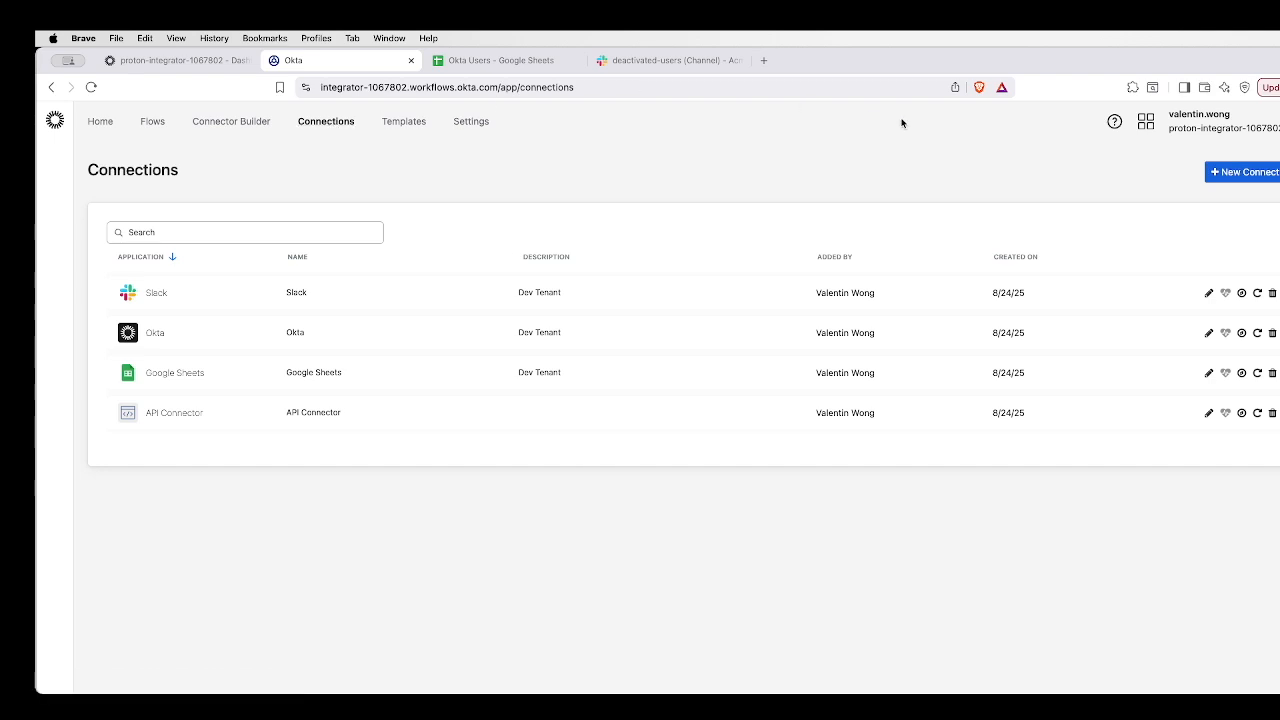
pyautogui.click(1233, 177)
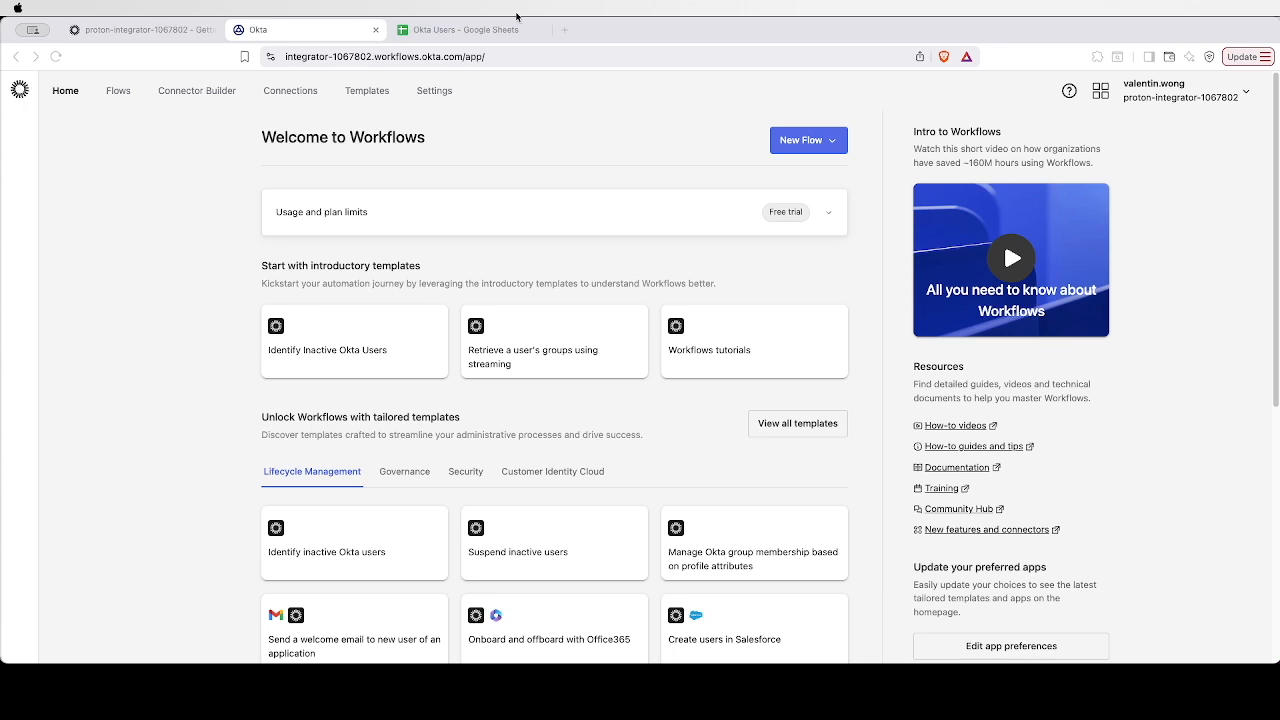
# - Open the "User Deactivated → Google Sheet" flow in the Default Folder and inspect the Event Time output's mappings
pyautogui.click(118, 91)
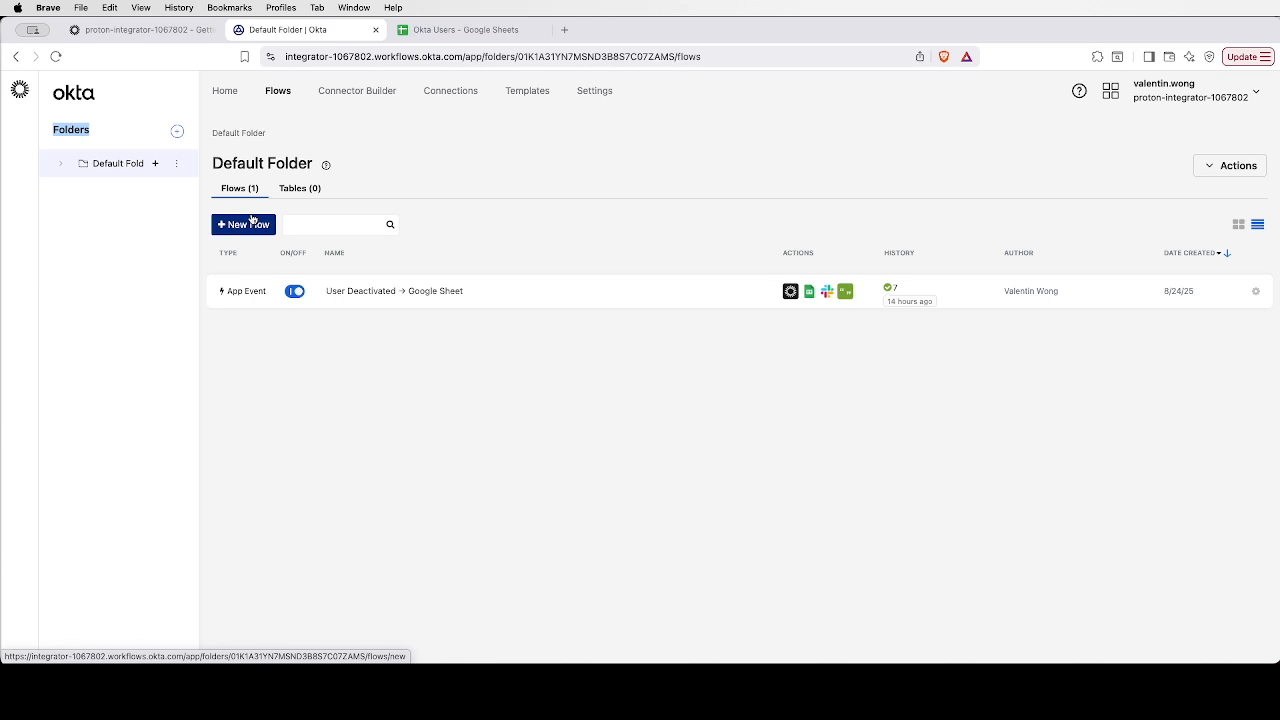
pyautogui.click(431, 290)
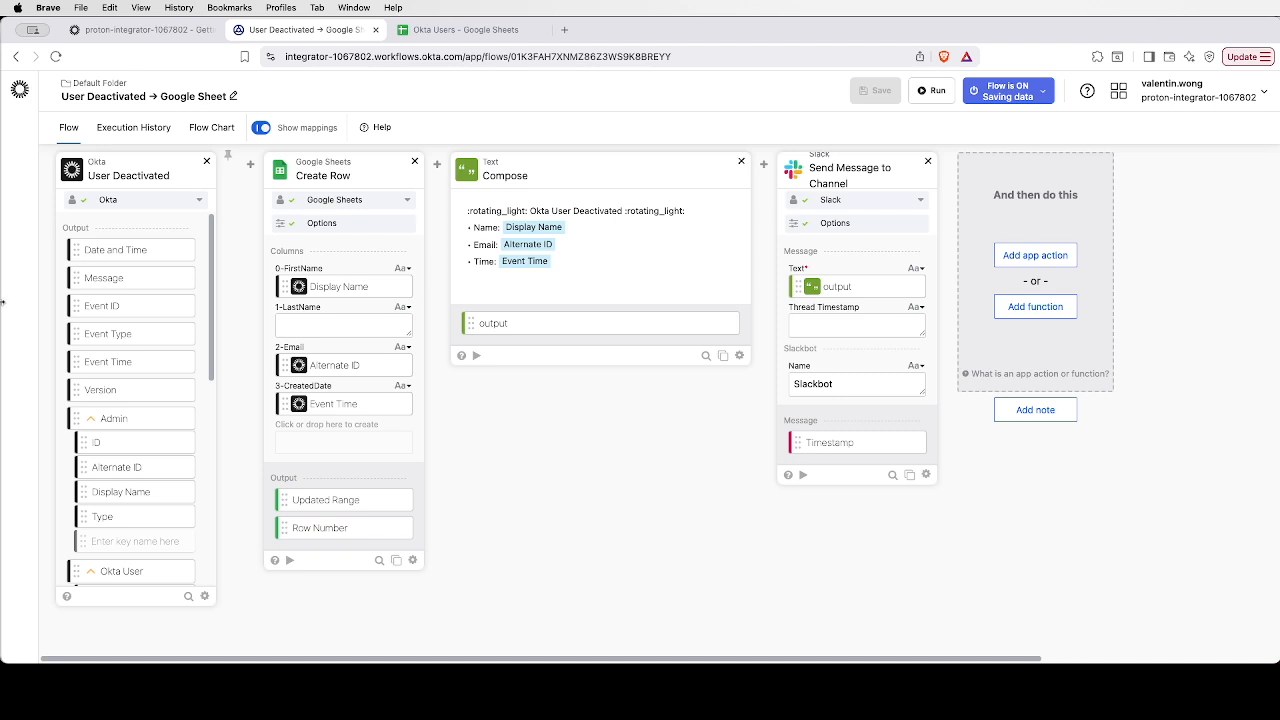
pyautogui.moveTo(166, 356)
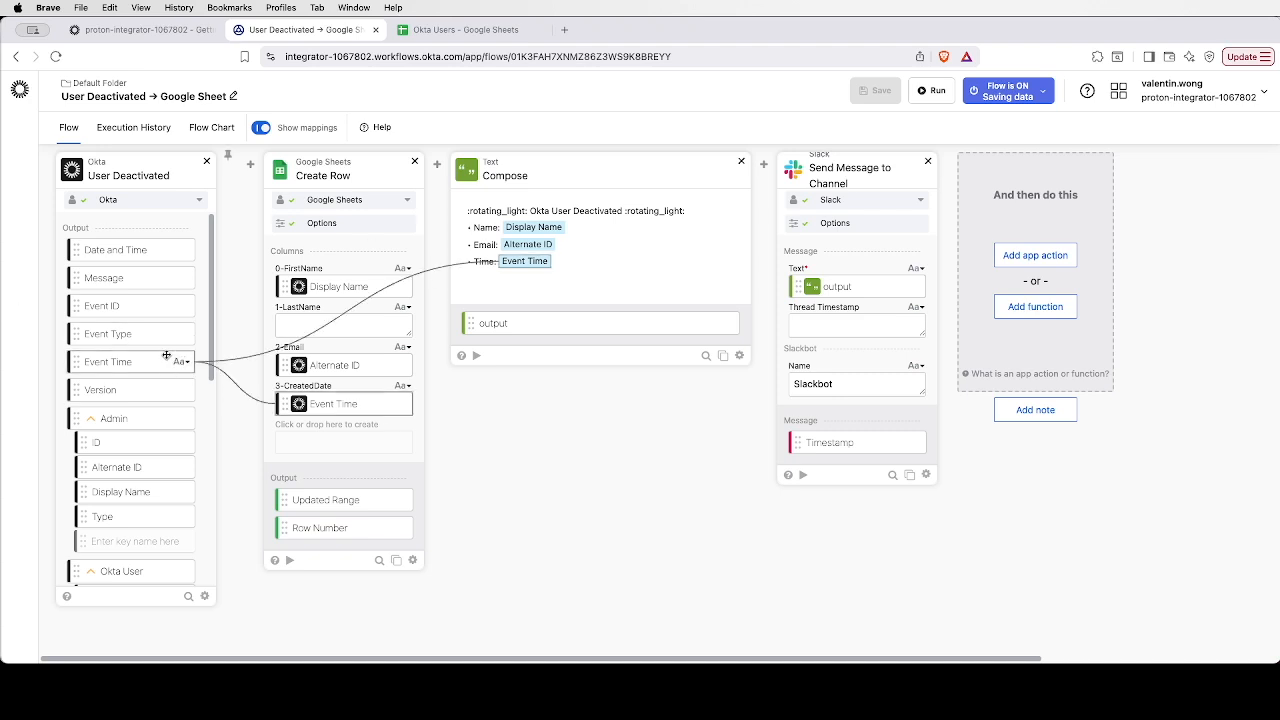
pyautogui.press('super+Tab')
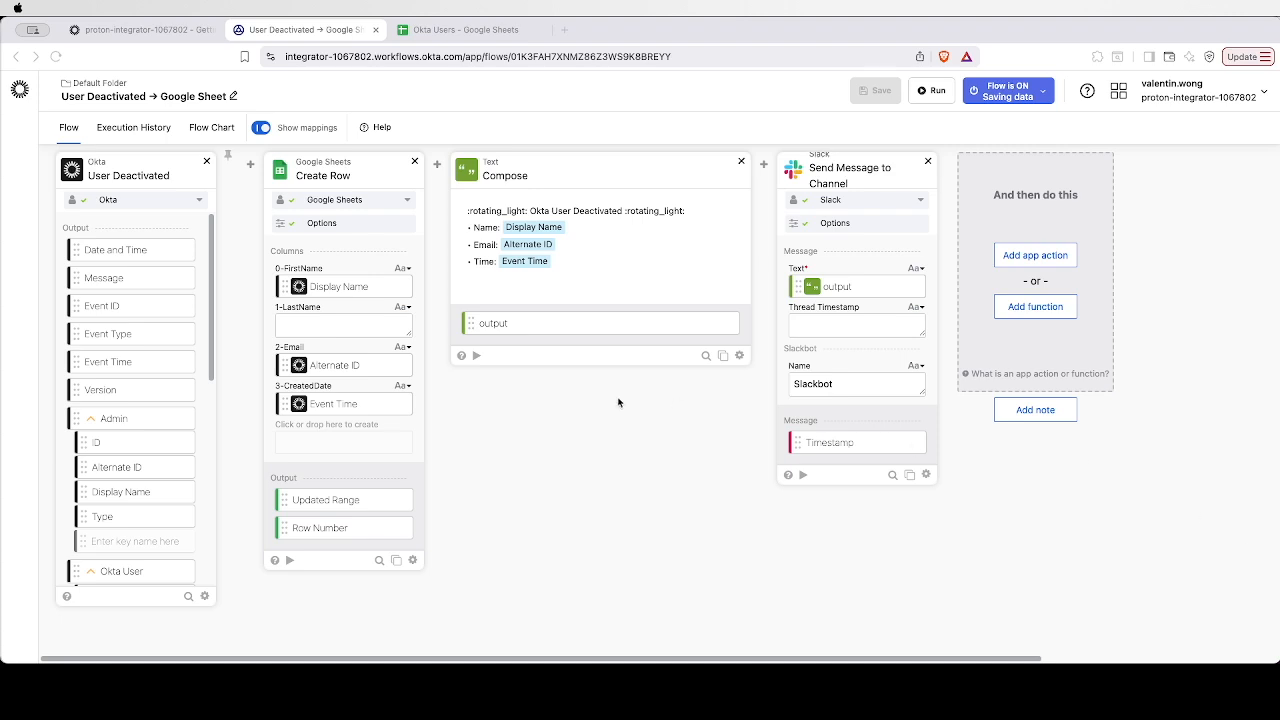
# - Review and save the Create Row card's existing spreadsheet options, and compare its columns with the Okta Users sheet headers
pyautogui.click(322, 223)
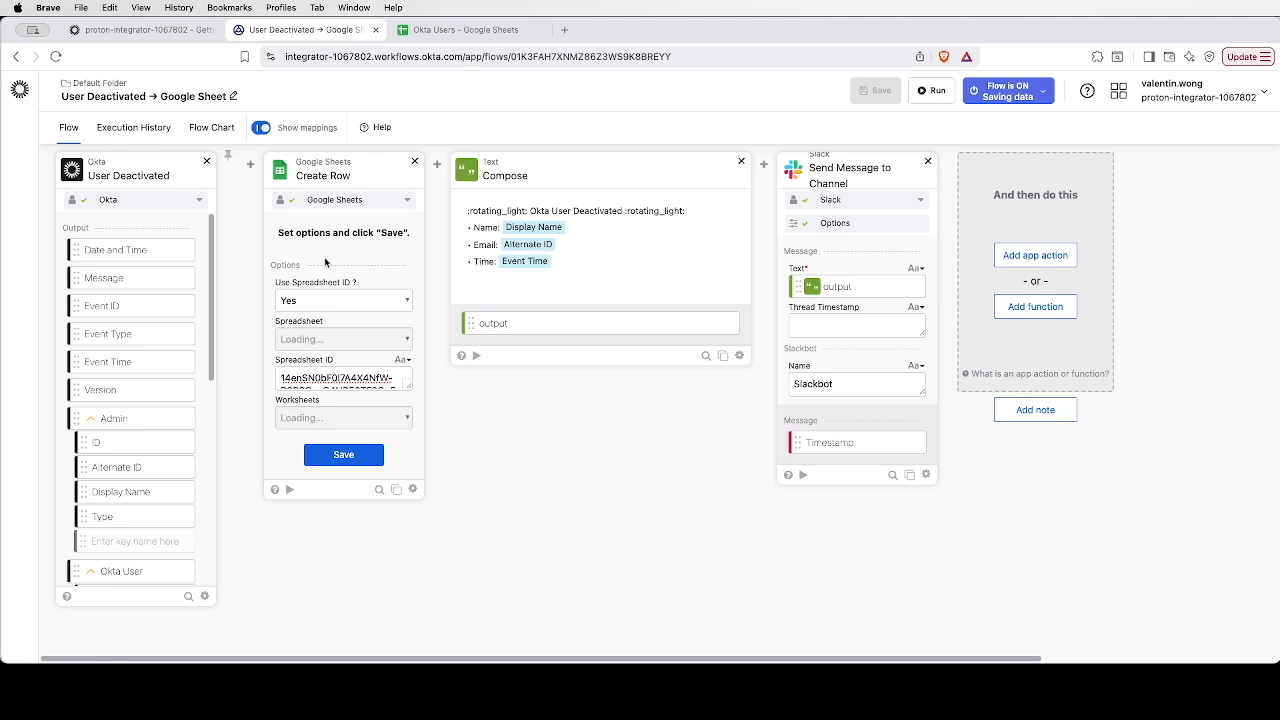
pyautogui.click(358, 458)
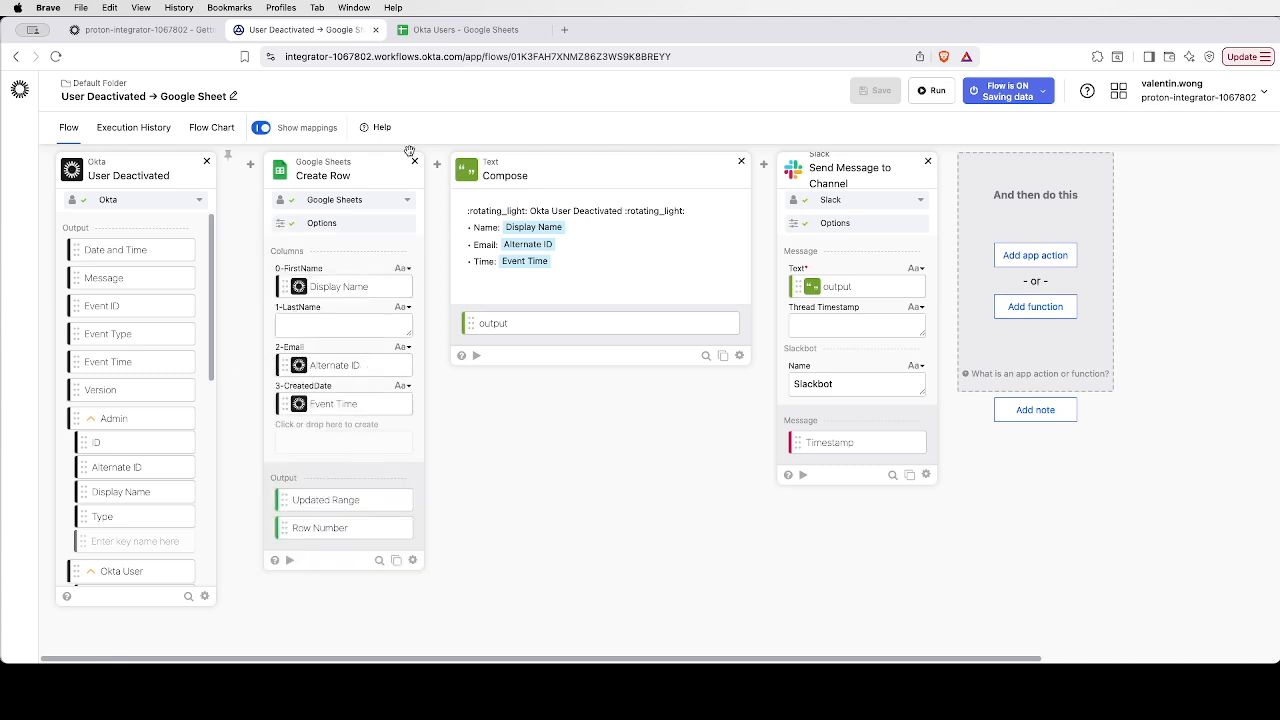
pyautogui.click(469, 31)
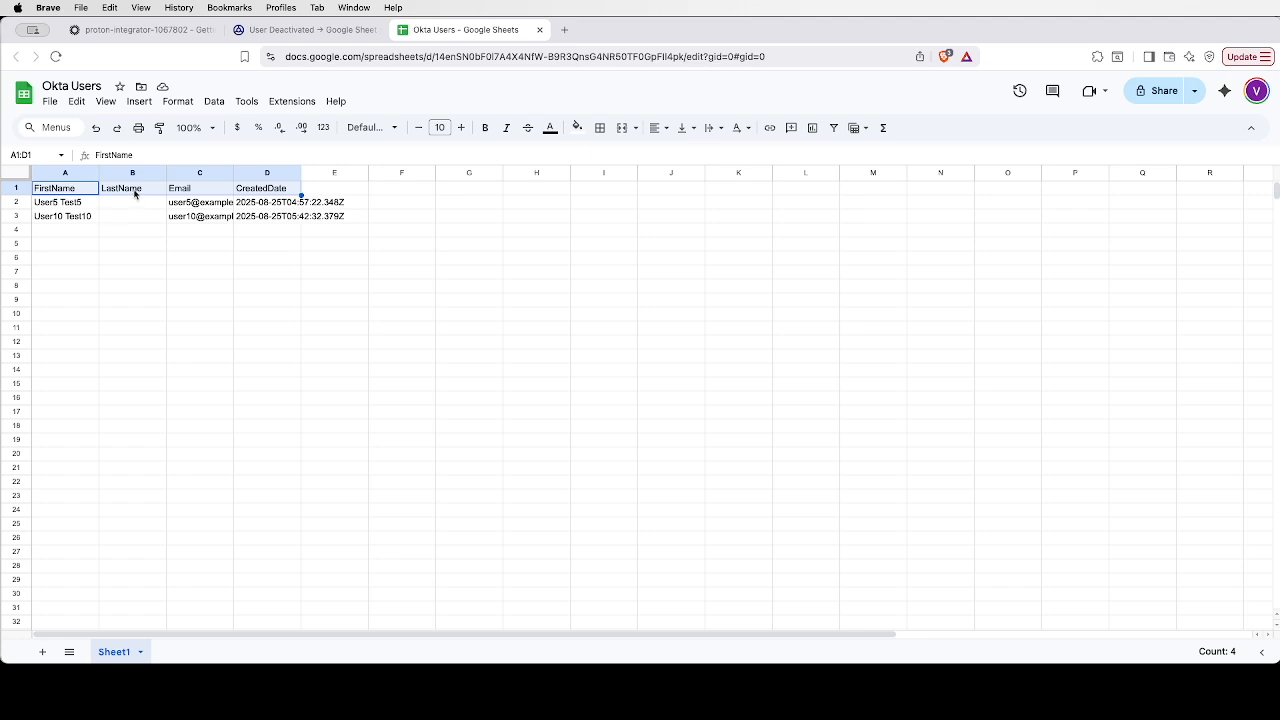
pyautogui.click(319, 31)
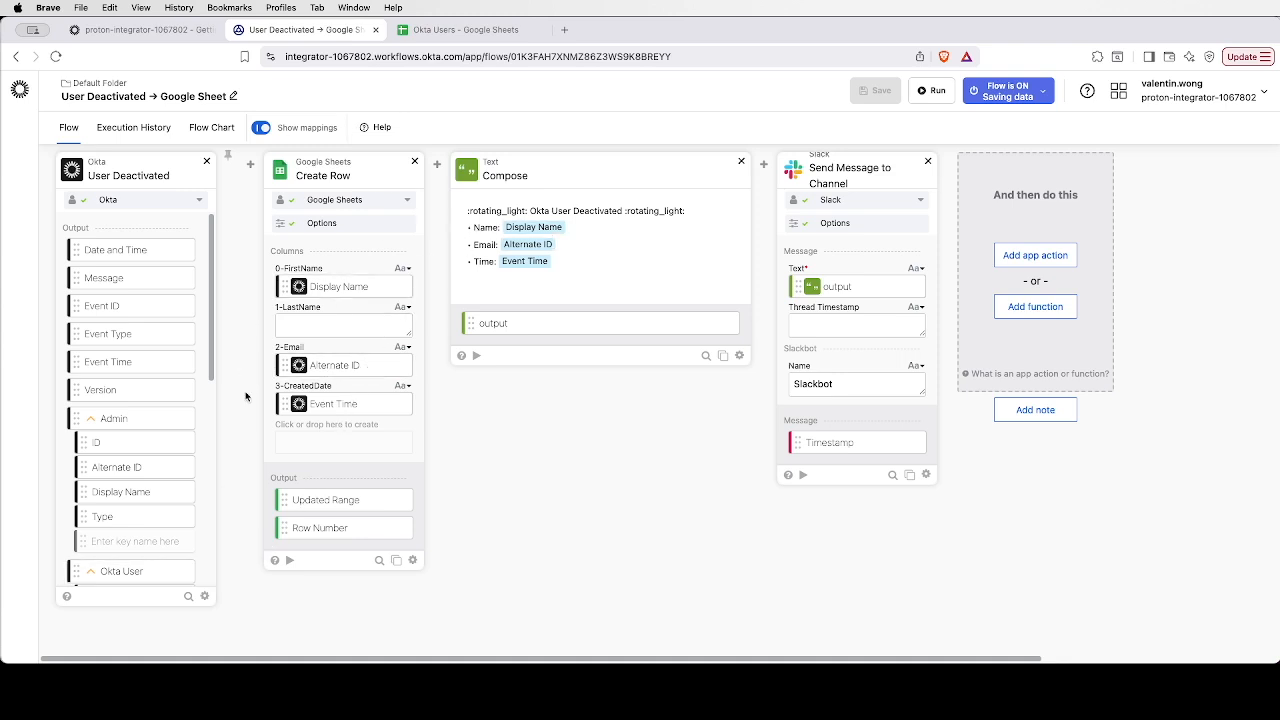
# - Examine the Okta User outputs, the Compose card's message text and the Slack Send Message to Channel card's options
pyautogui.scroll(-5, 166, 443)
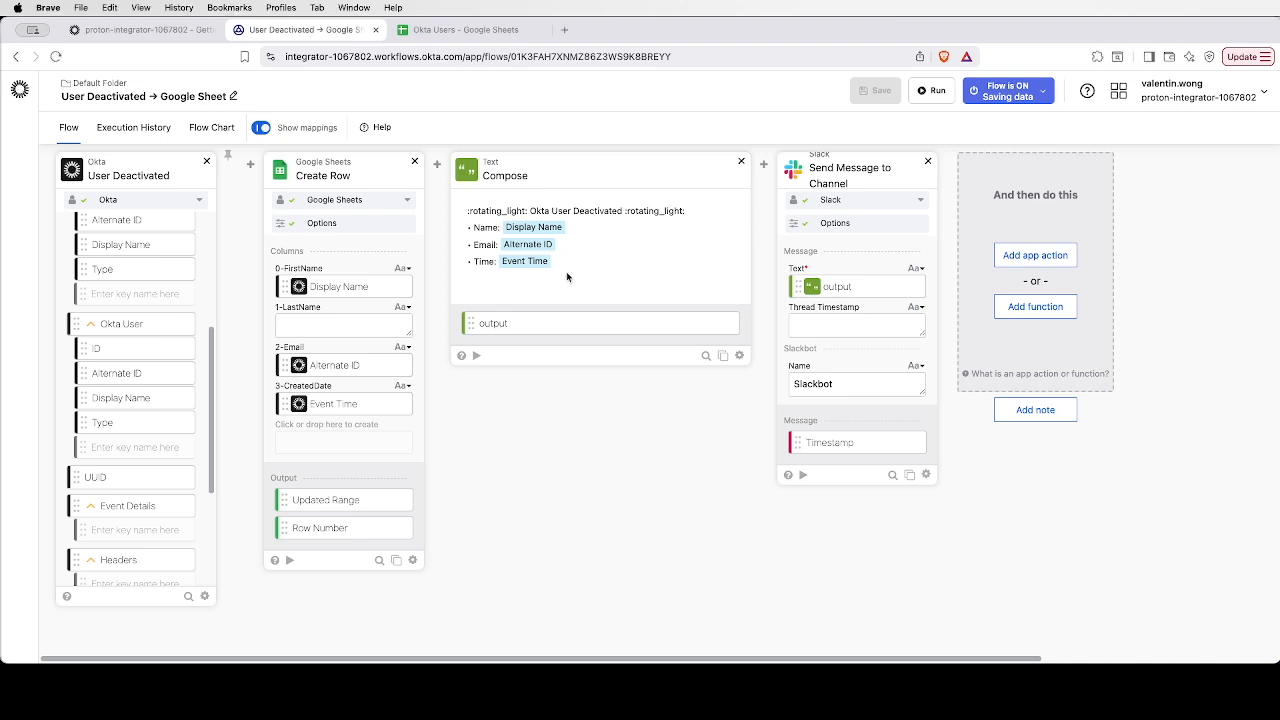
pyautogui.moveTo(566, 265); pyautogui.dragTo(436, 205)
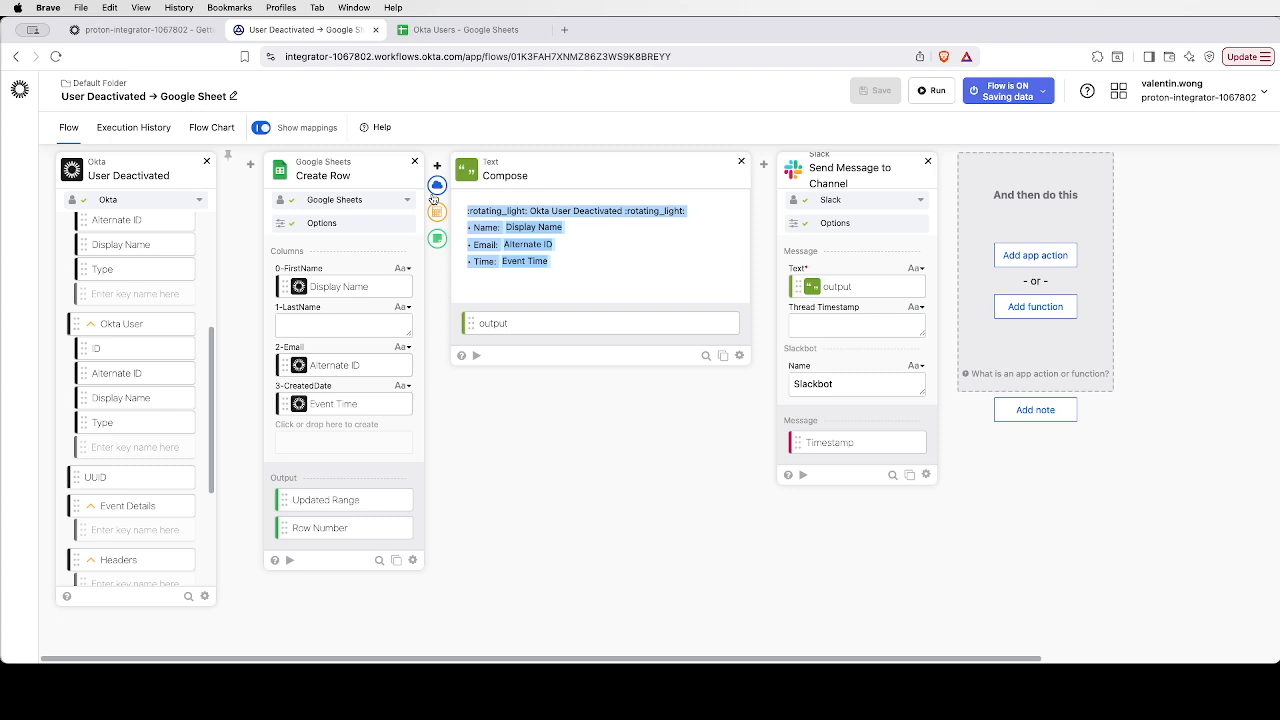
pyautogui.press('super+Tab')
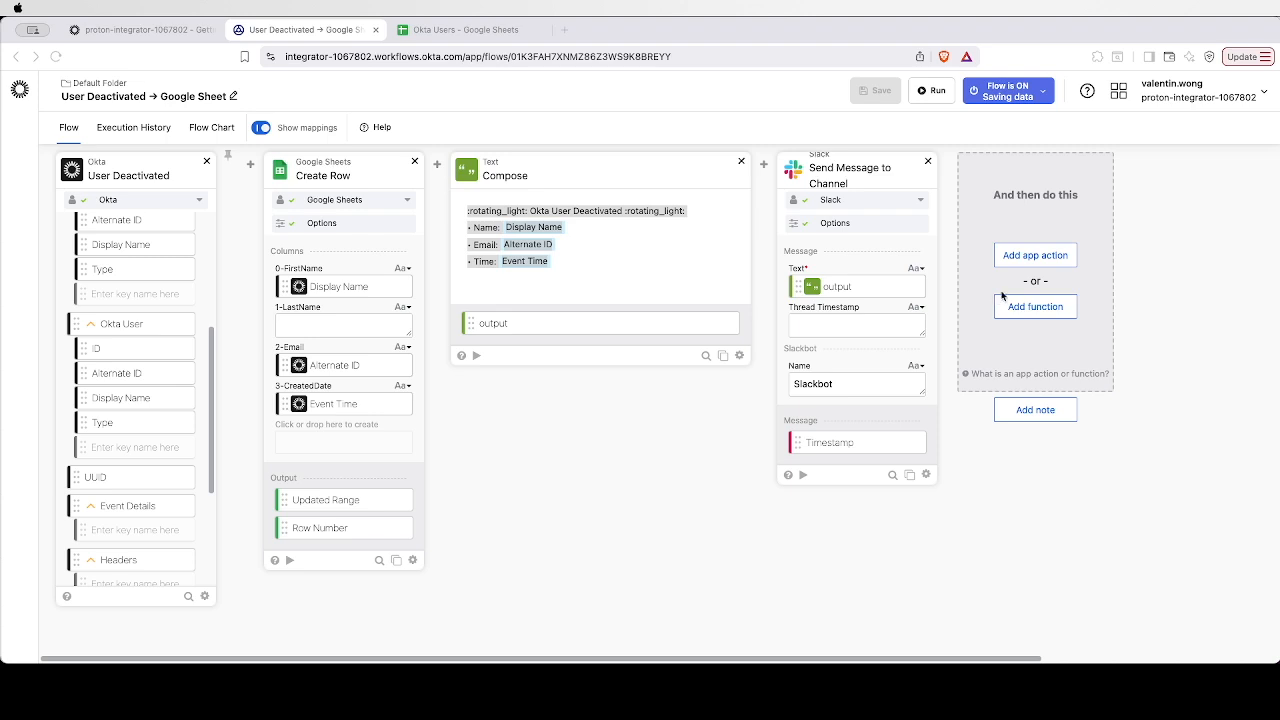
pyautogui.click(878, 224)
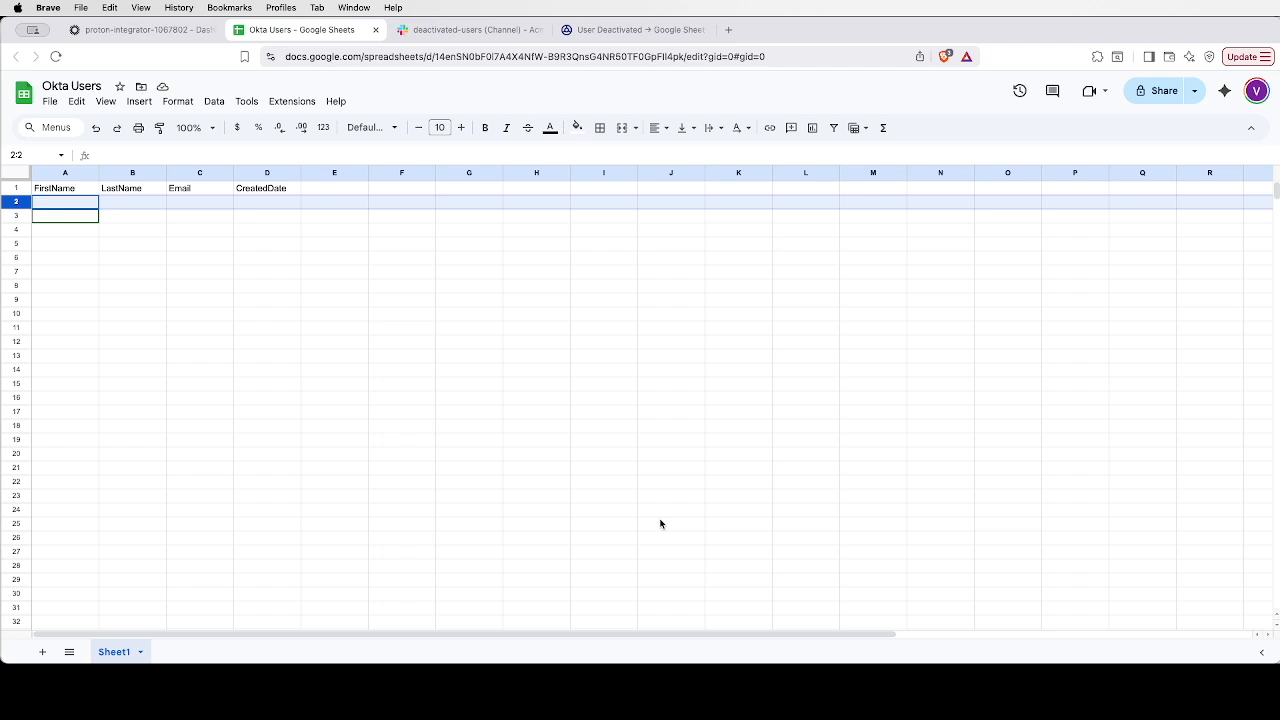
# - Check the deactivated-users channel in Slack, and open the People list in the Okta admin directory
pyautogui.click(455, 30)
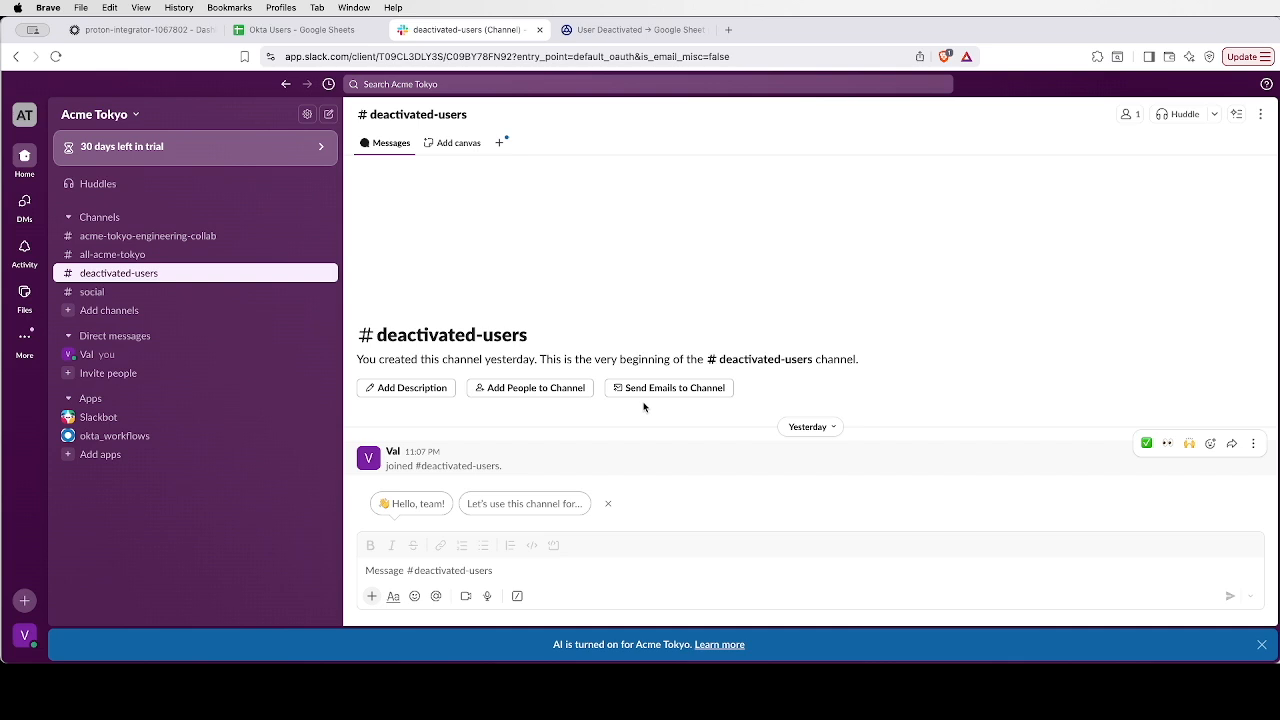
pyautogui.click(164, 30)
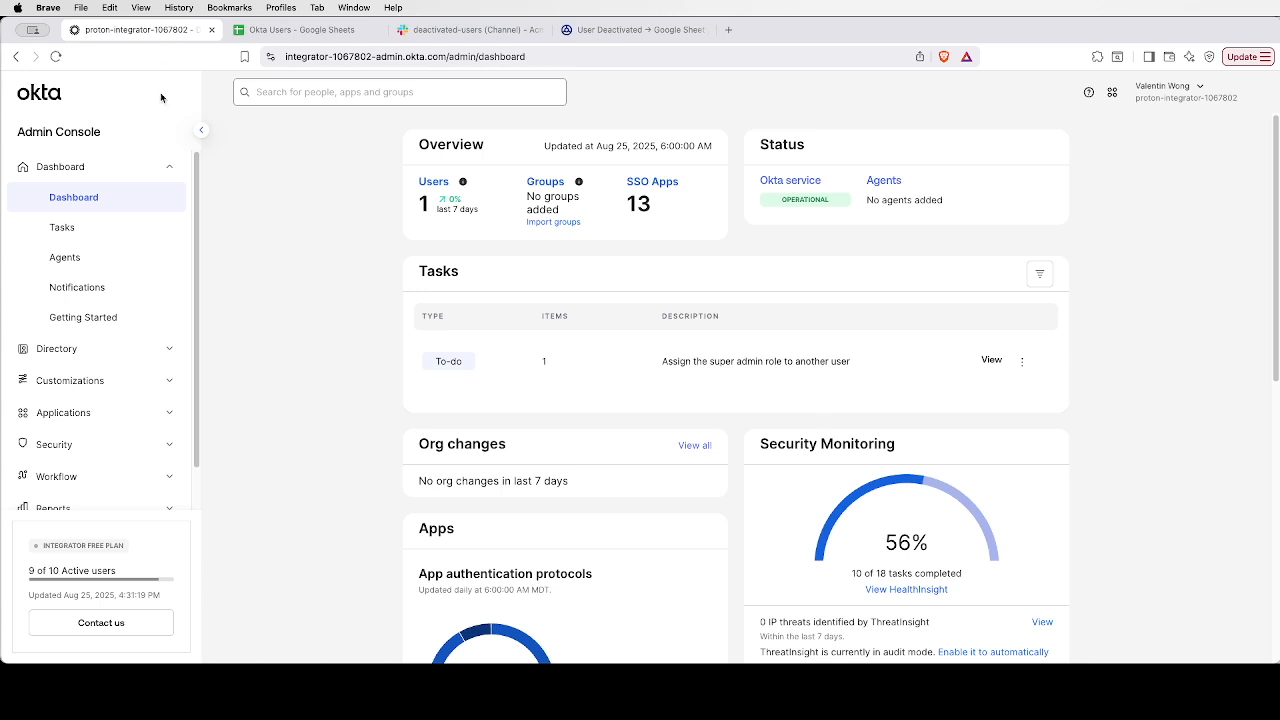
pyautogui.scroll(-1, 96, 354)
pyautogui.click(66, 330)
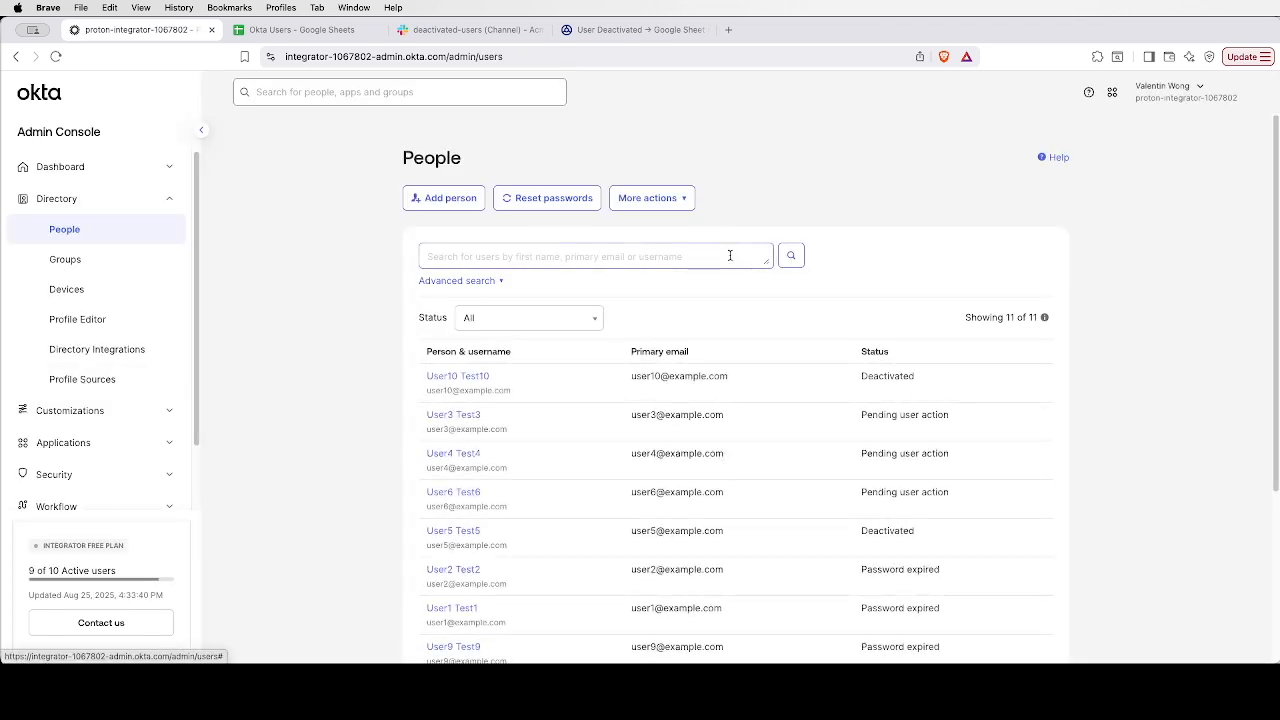
pyautogui.scroll(-1, 771, 482)
pyautogui.scroll(-1, 771, 482)
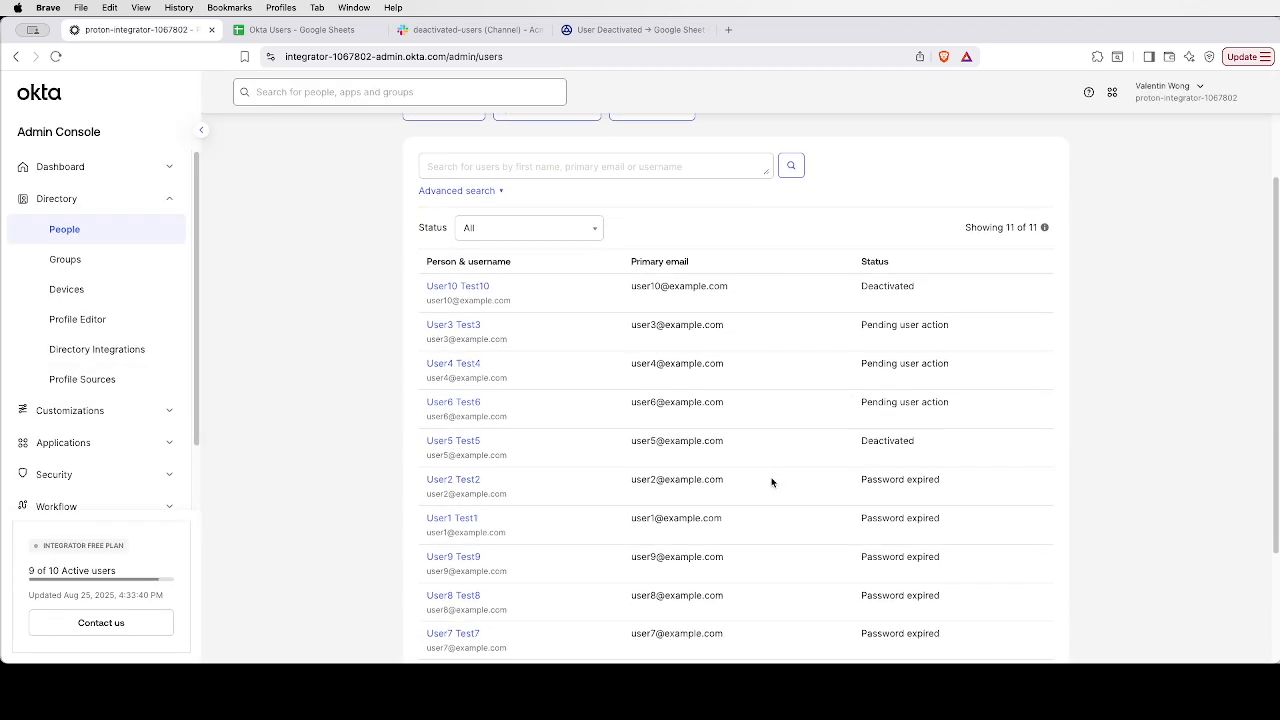
# - Deactivate the User3 test account from its profile in the People list
pyautogui.click(469, 331)
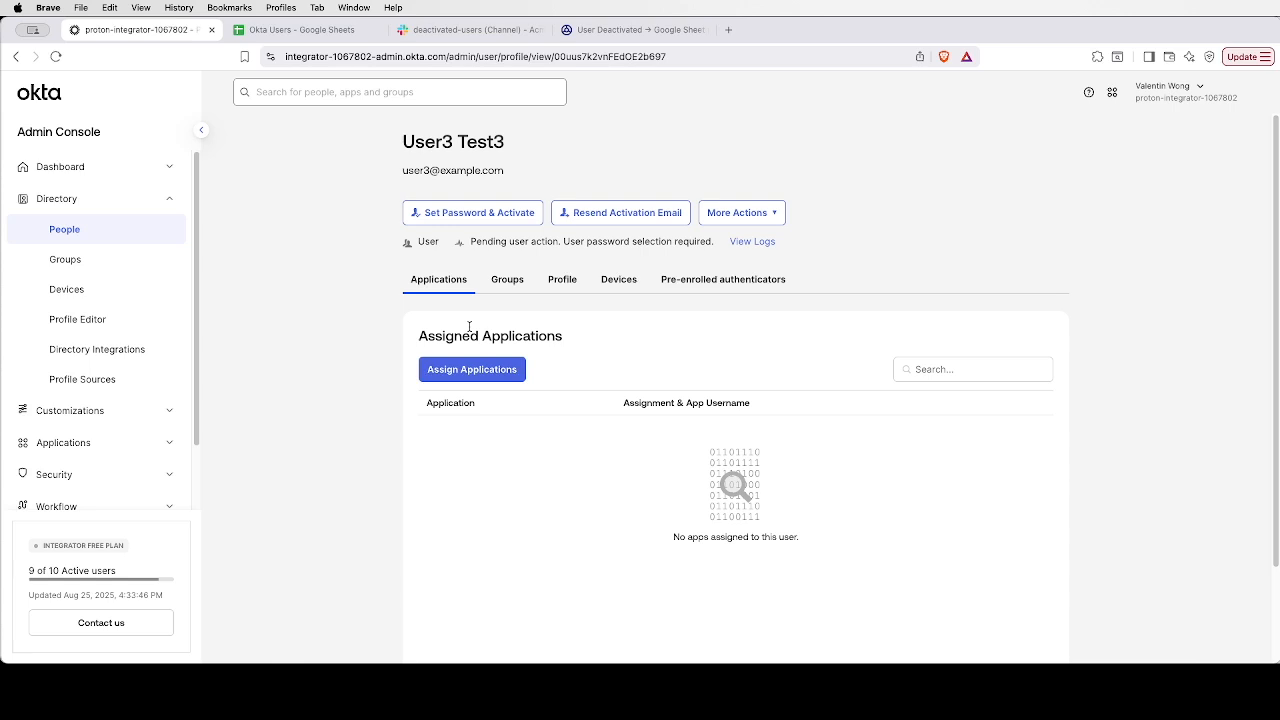
pyautogui.click(776, 214)
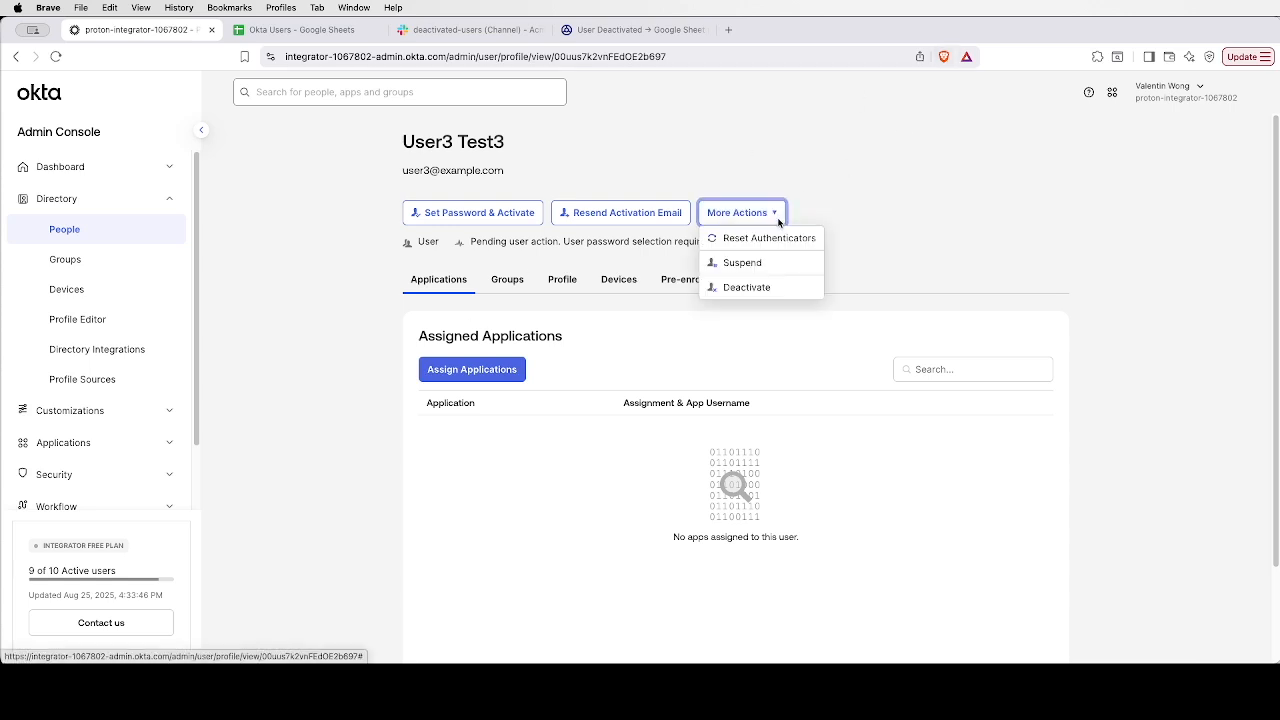
pyautogui.click(747, 288)
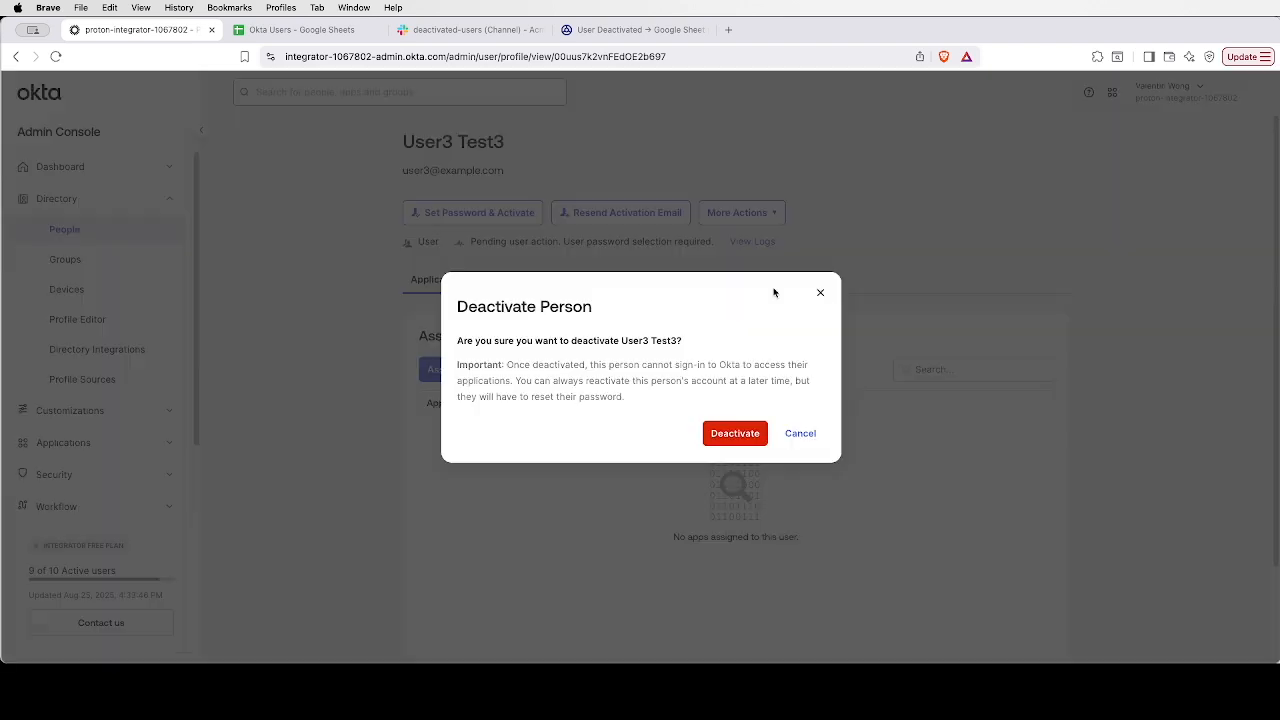
pyautogui.click(737, 435)
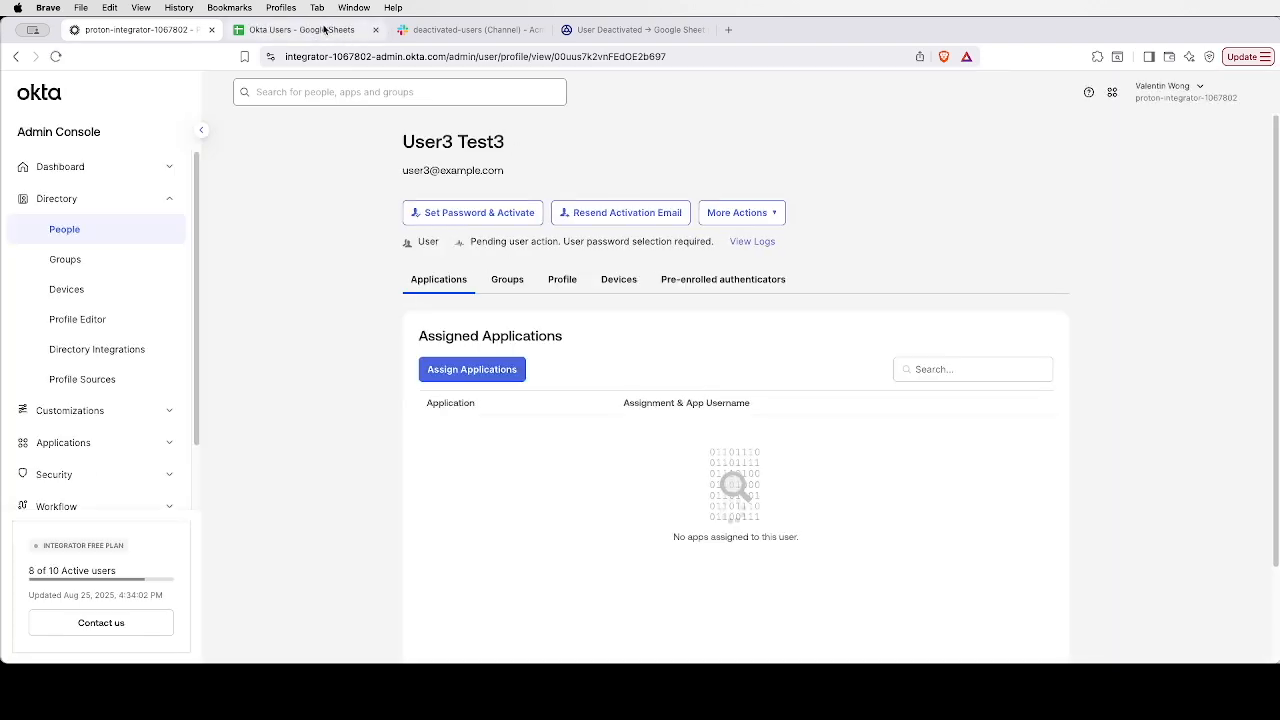
# - Check the Okta Users sheet in Google Sheets and the deactivated-users channel in Slack for the deactivation entry
pyautogui.click(325, 32)
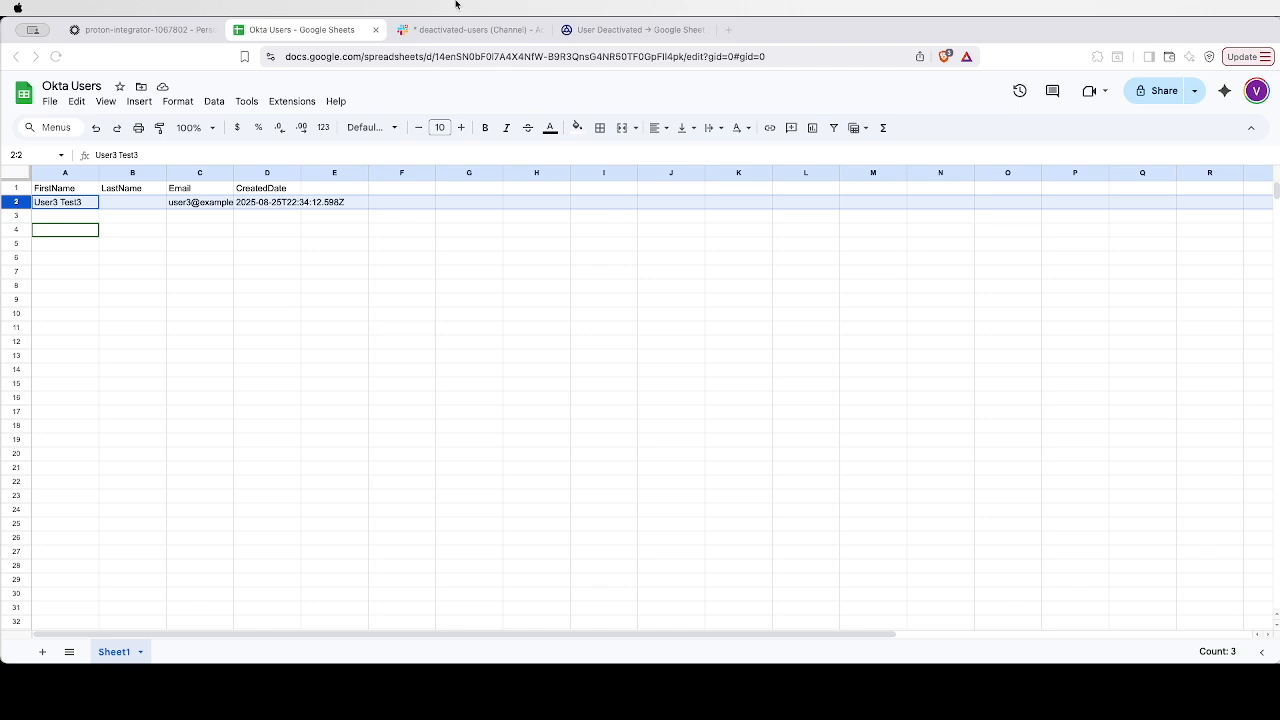
pyautogui.click(456, 38)
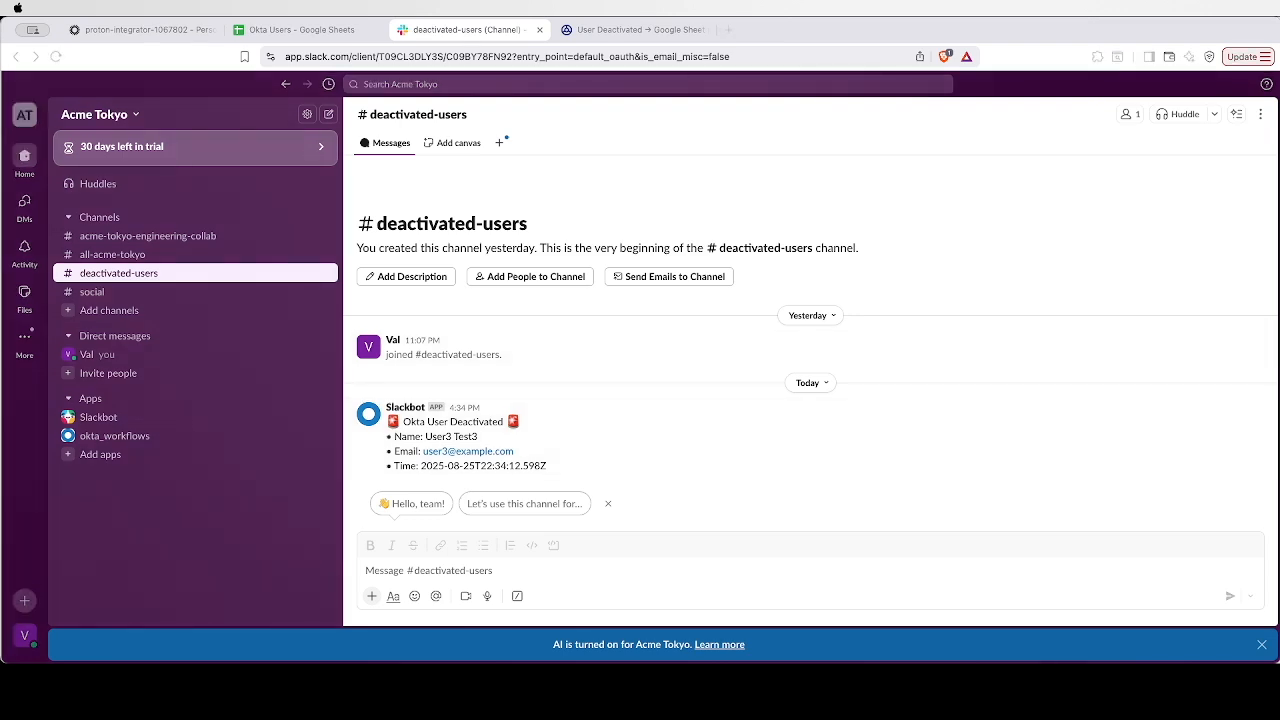
pyautogui.click(131, 26)
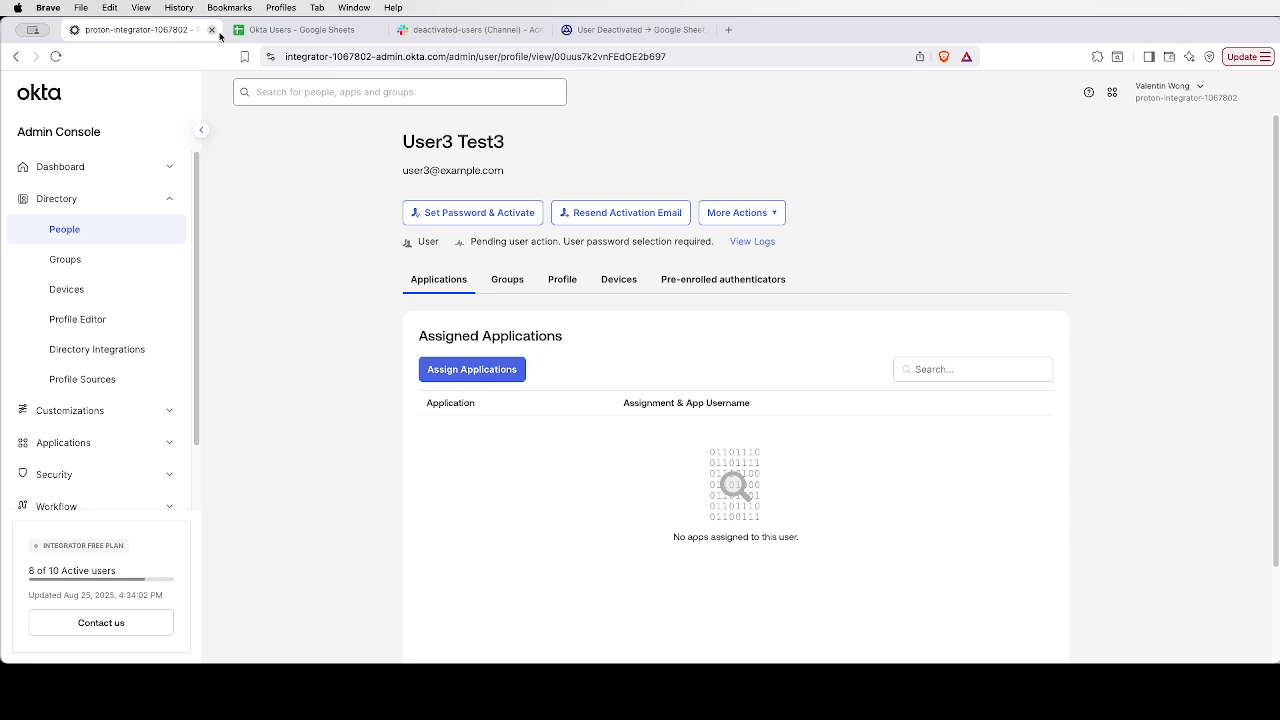
pyautogui.click(303, 30)
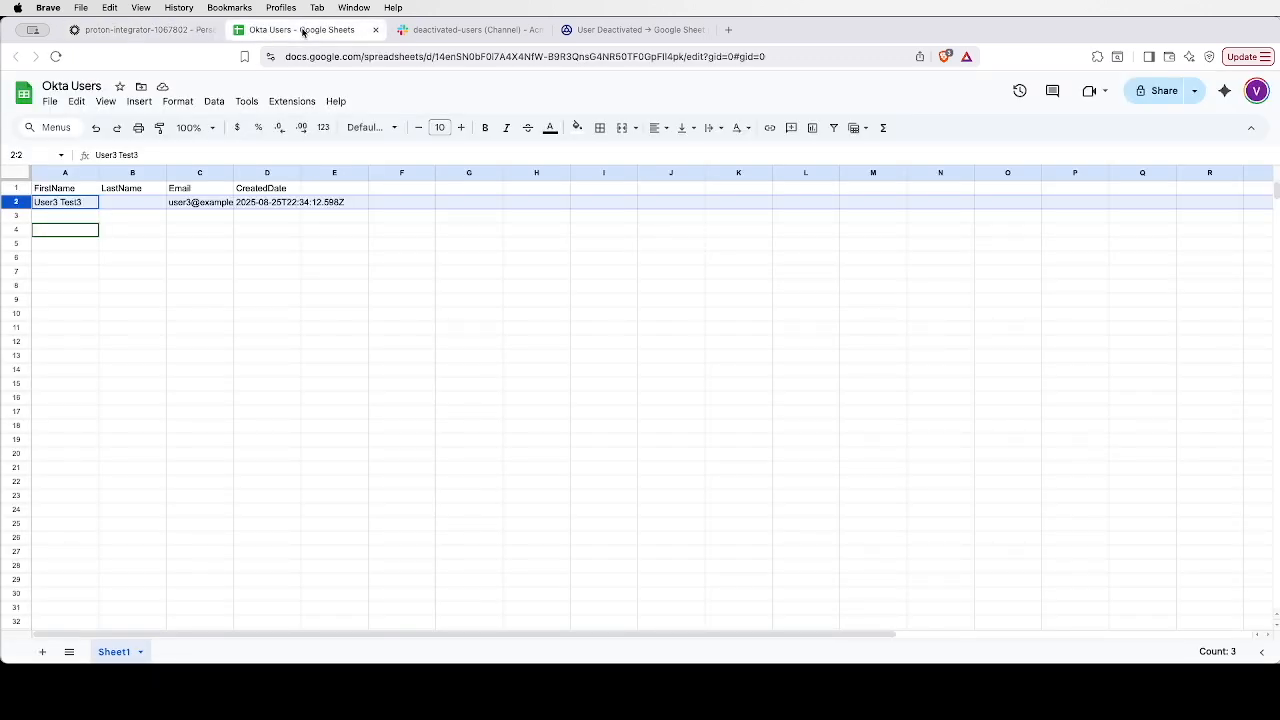
pyautogui.click(439, 30)
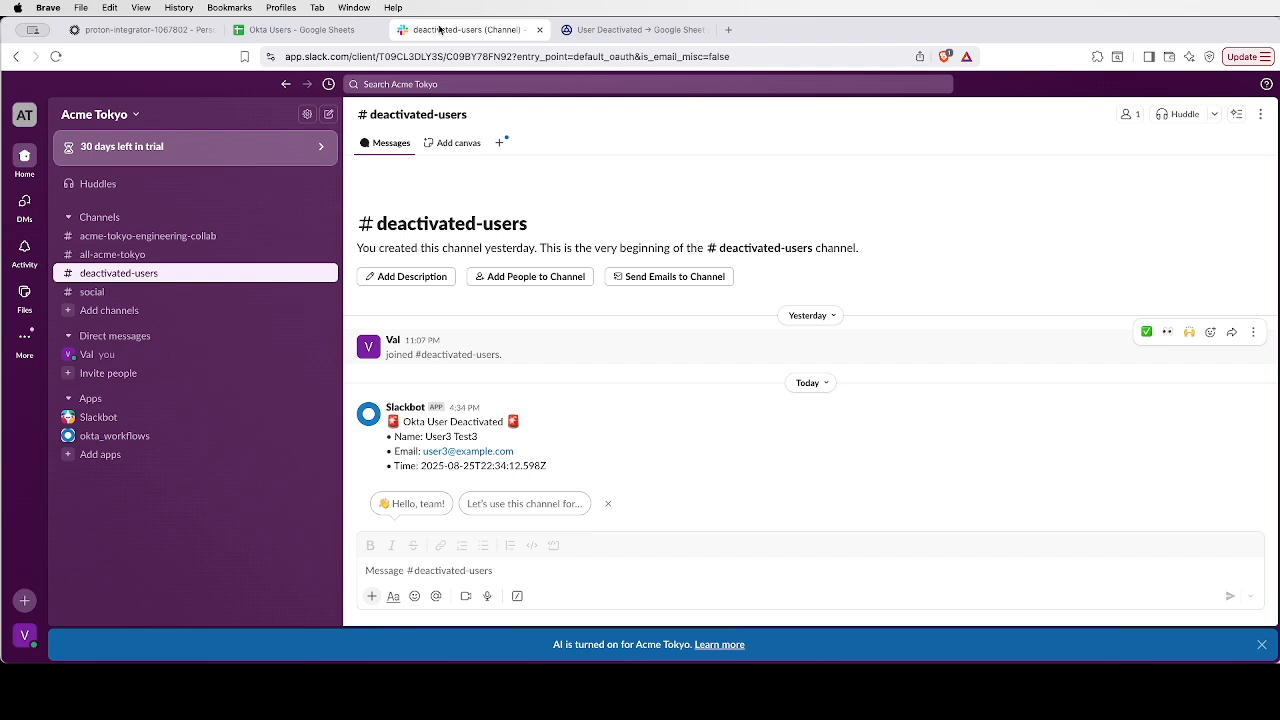
pyautogui.click(300, 30)
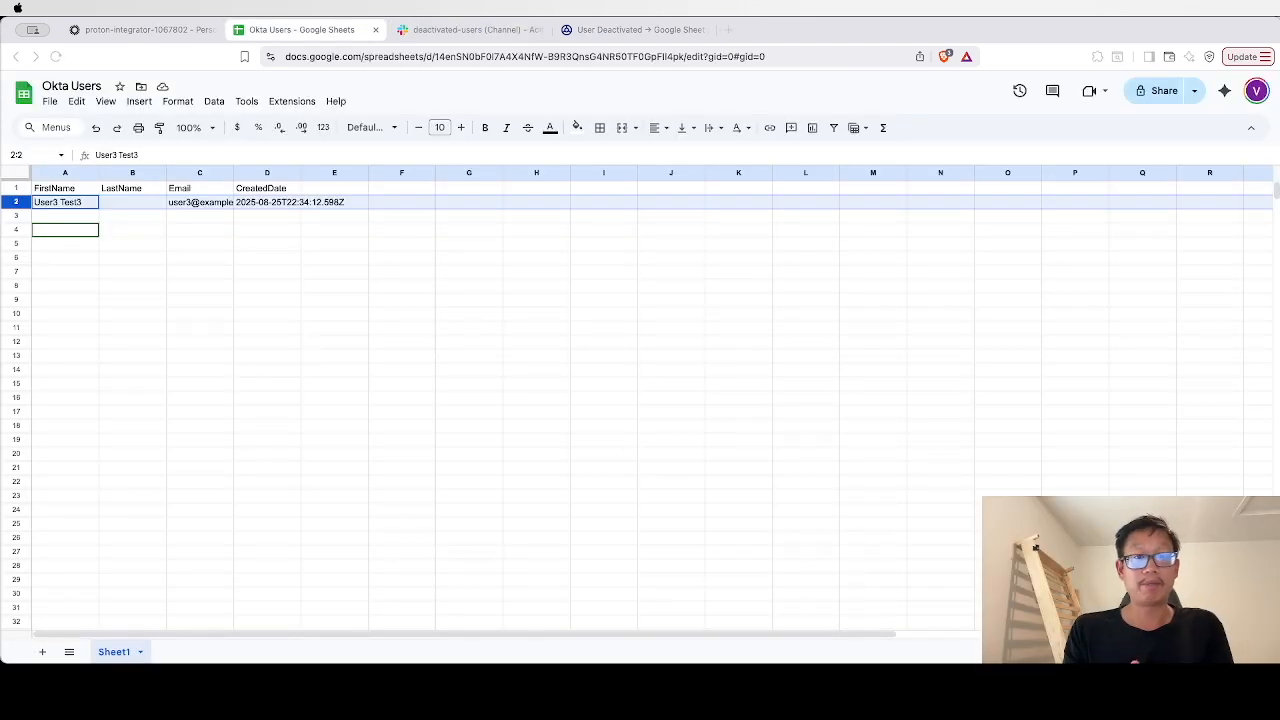